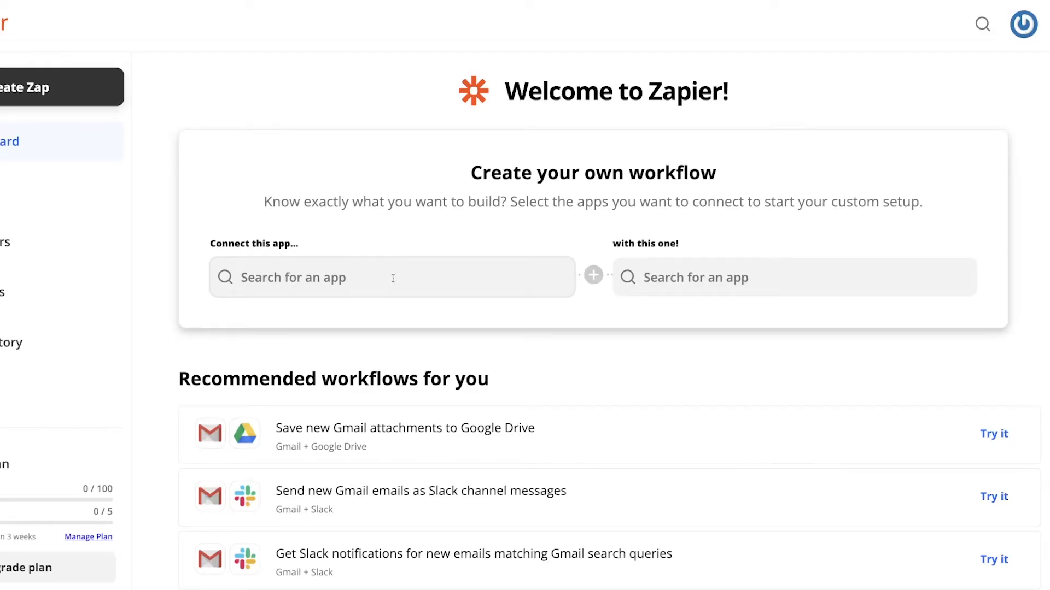
- Choose Livestorm as the app to connect and Axonaut as the app to connect it with
left_click(342, 279)
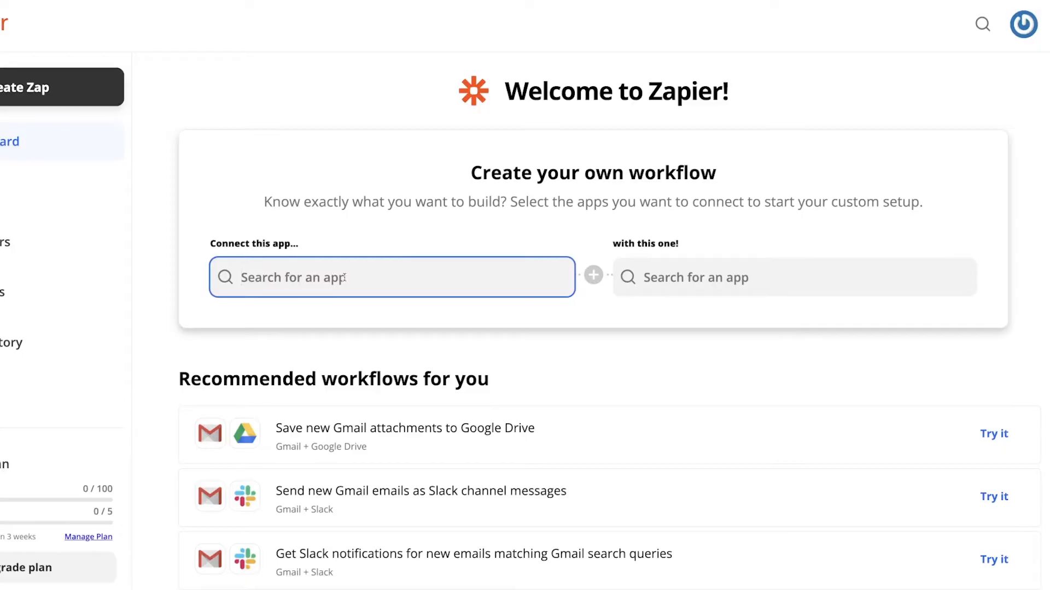
type("lives")
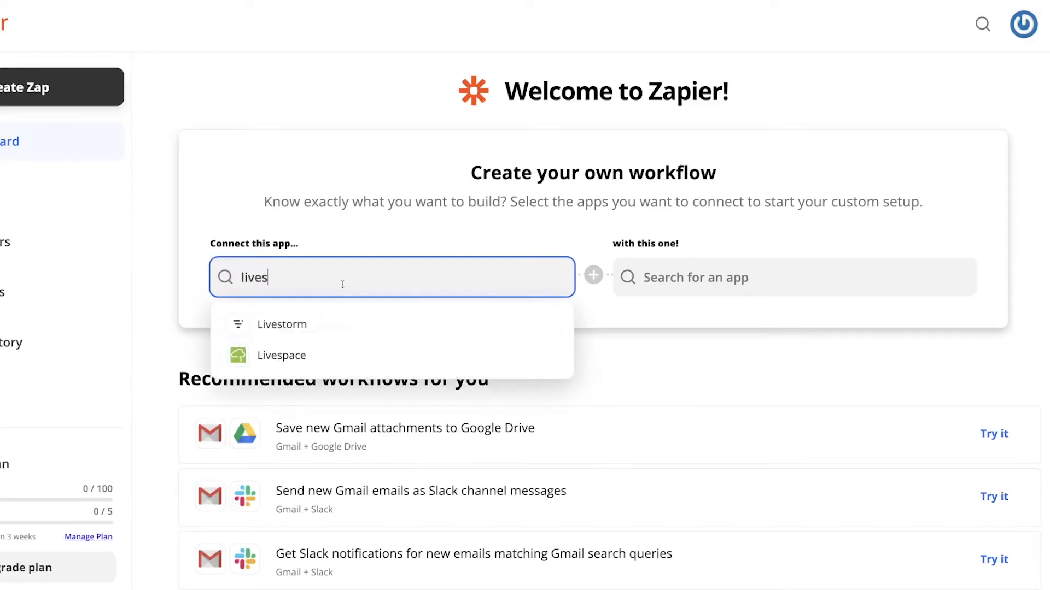
left_click(281, 324)
left_click(709, 277)
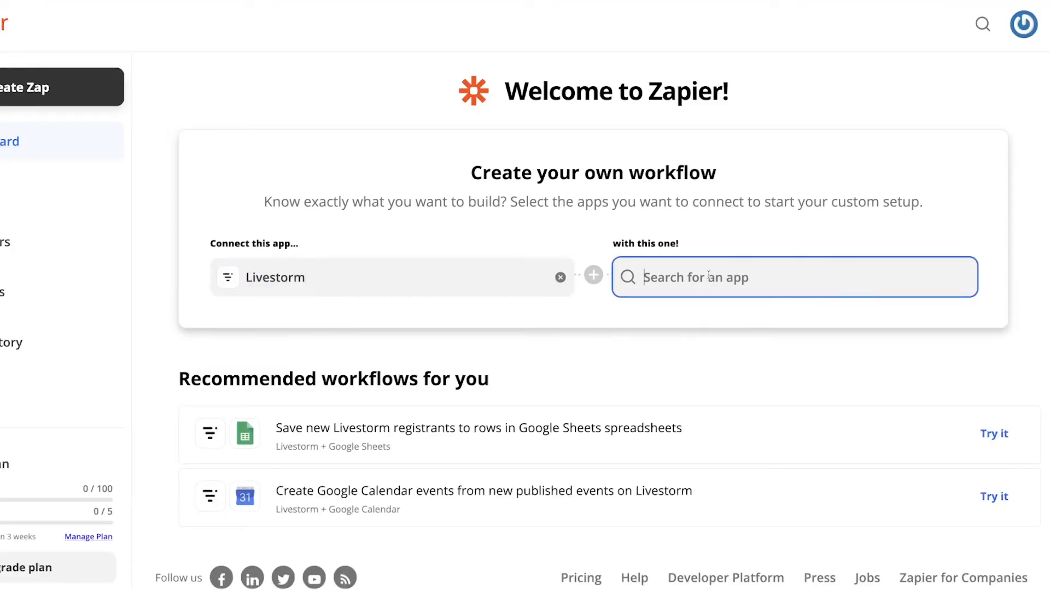
type("axonaut")
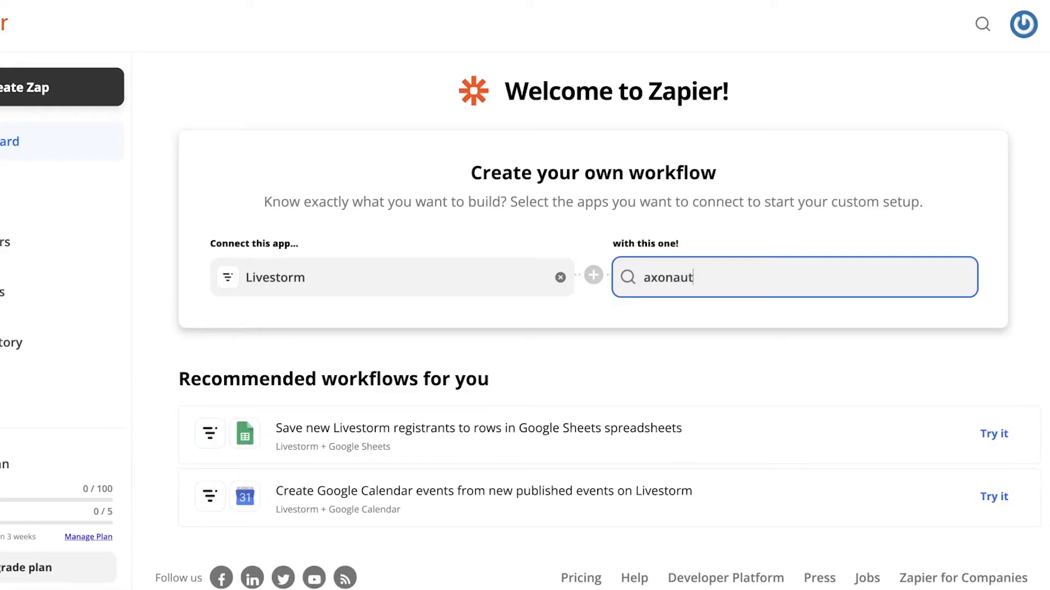
left_click(667, 322)
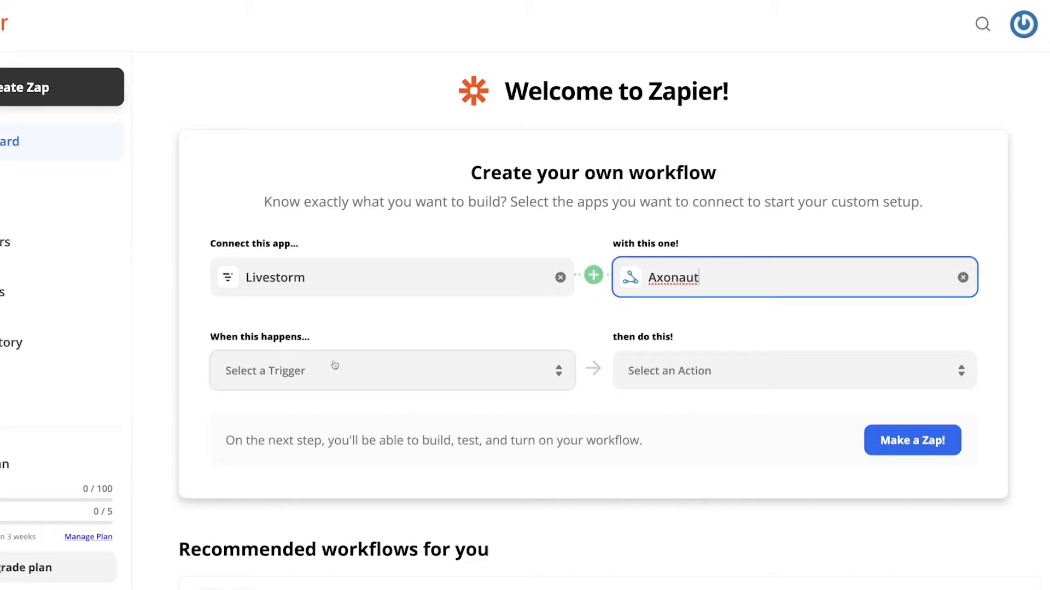
- Set the trigger to Registrant Attended and the action to Create Company and Employee, and start setting up this workflow
left_click(334, 365)
scroll(297, 485, "down", 1)
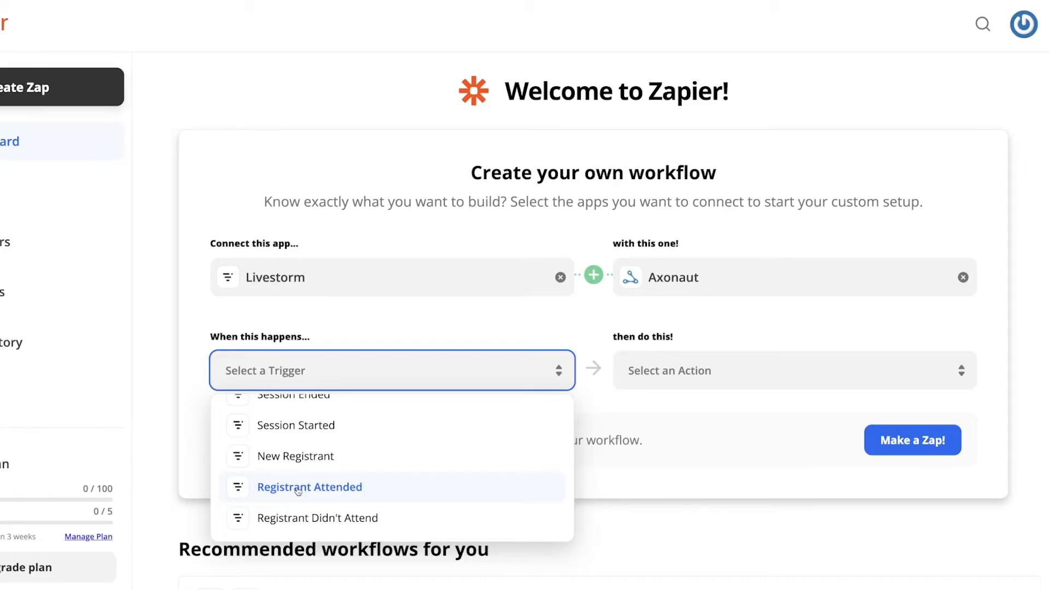
left_click(297, 491)
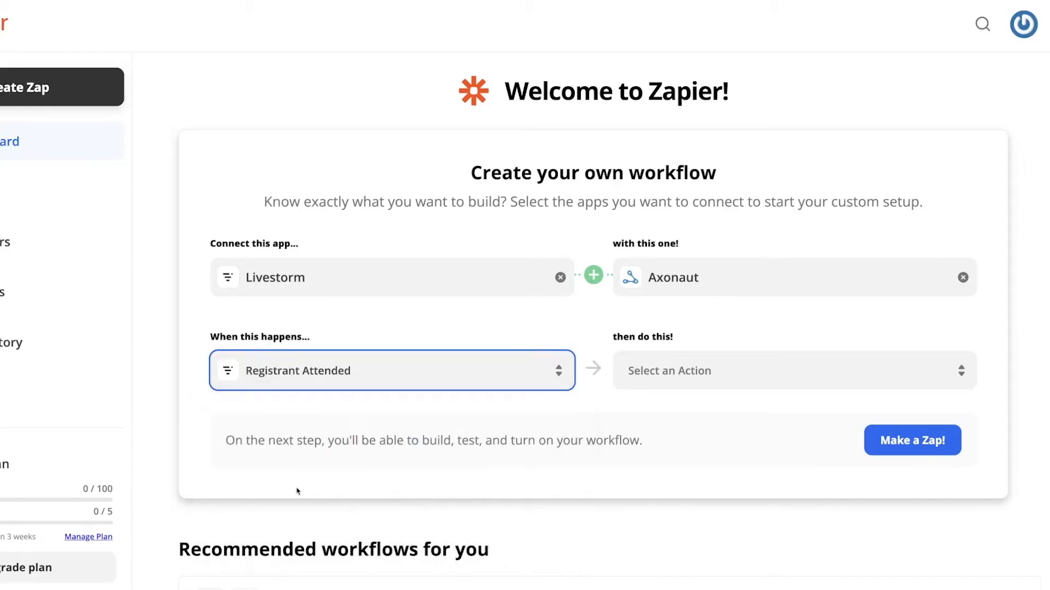
left_click(658, 371)
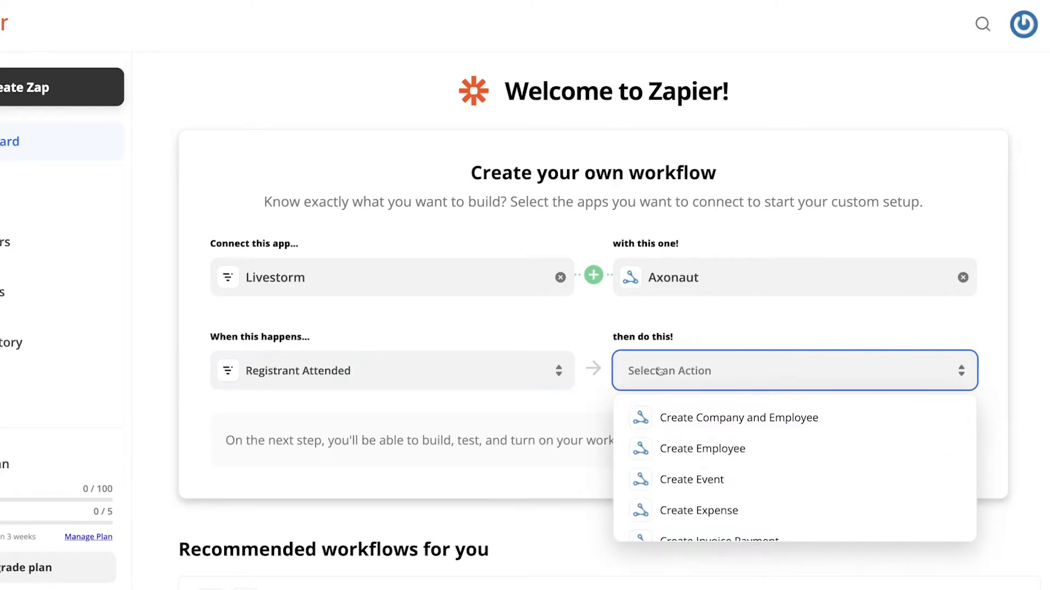
left_click(689, 428)
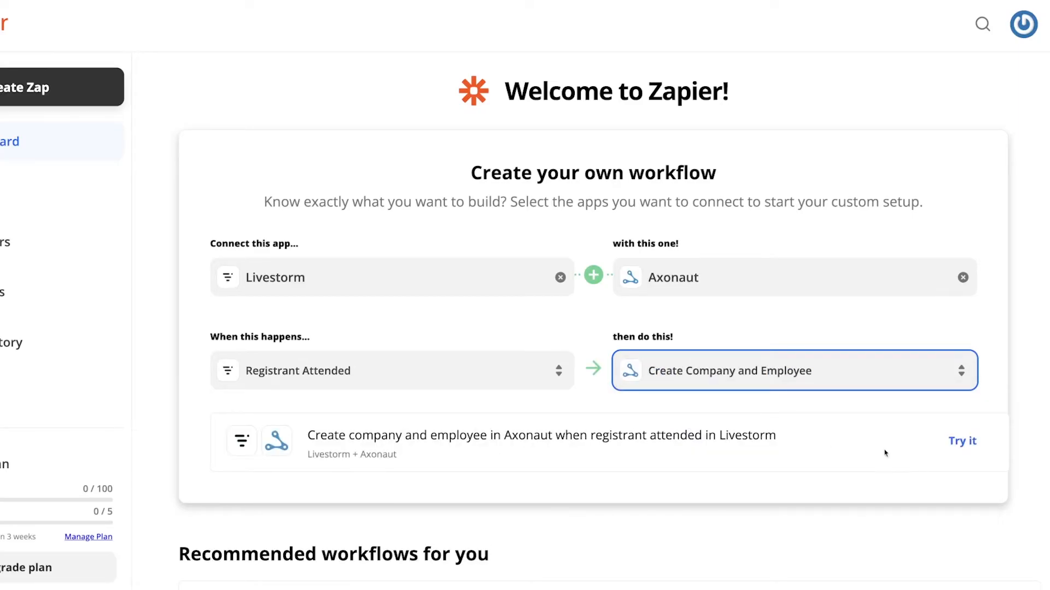
left_click(951, 443)
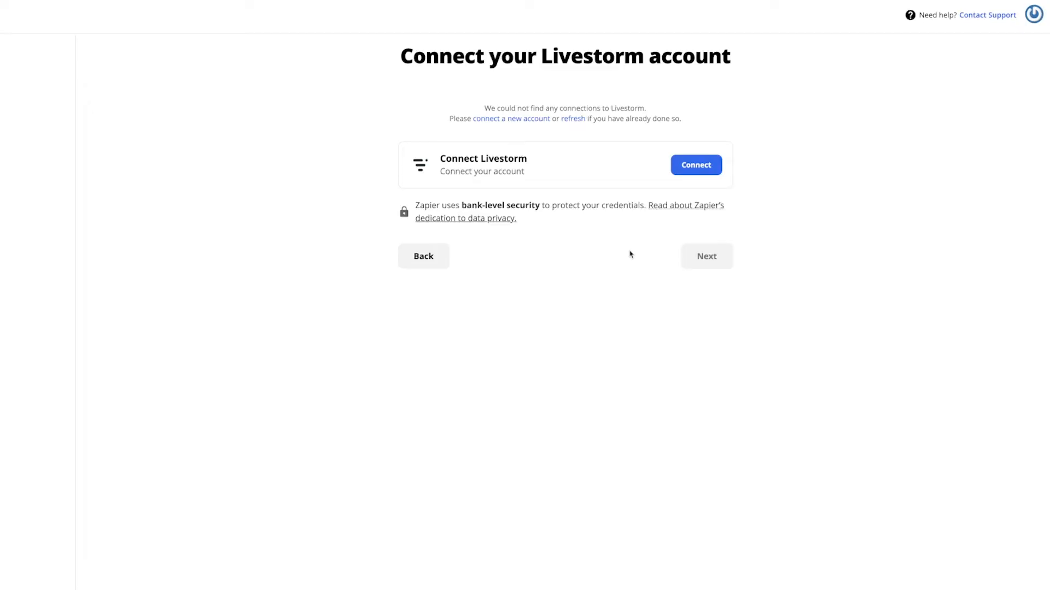
- Connect the Livestorm account by copying the Zapier token from Livestorm's settings into the Zapier Token field, and continue with that account
left_click(696, 164)
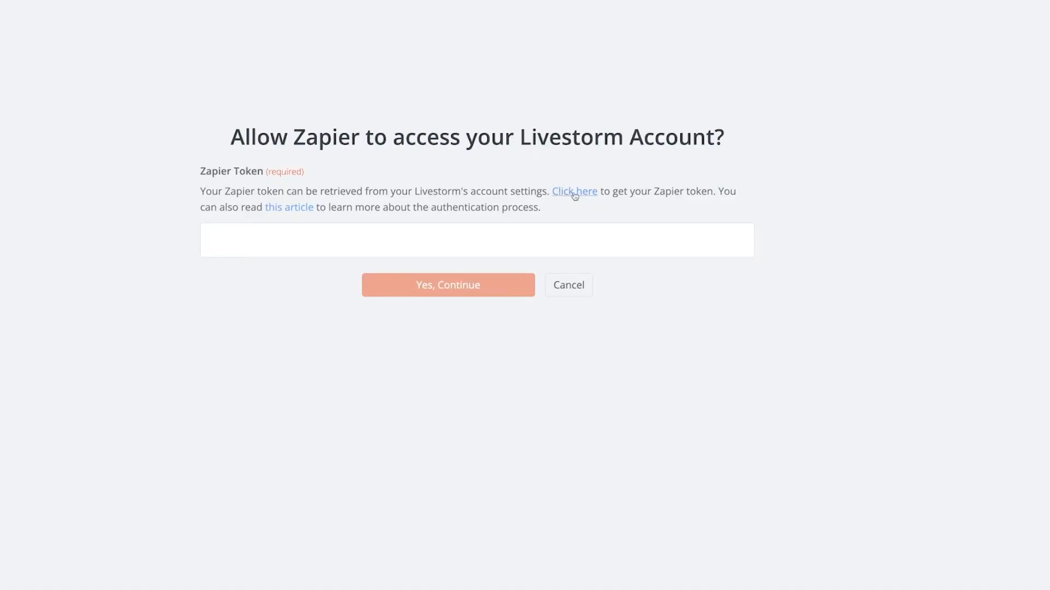
left_click(571, 195)
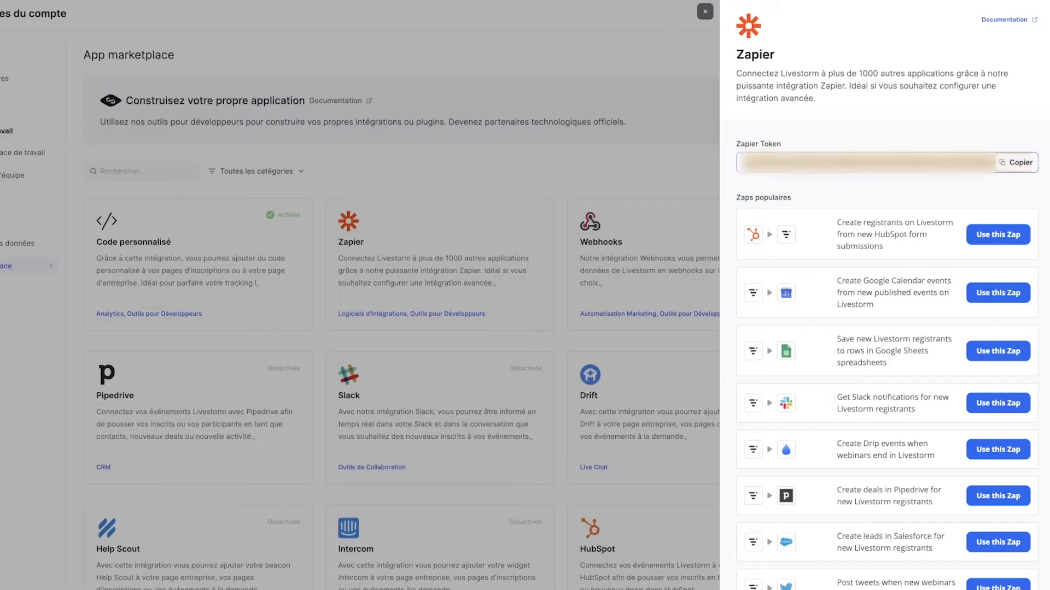
left_click(1019, 164)
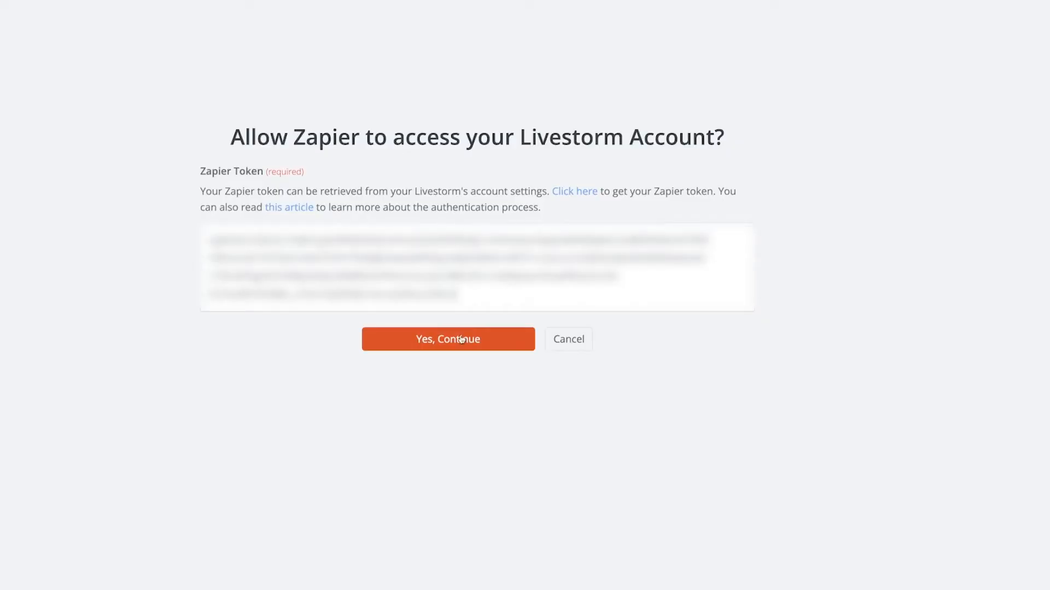
left_click(461, 341)
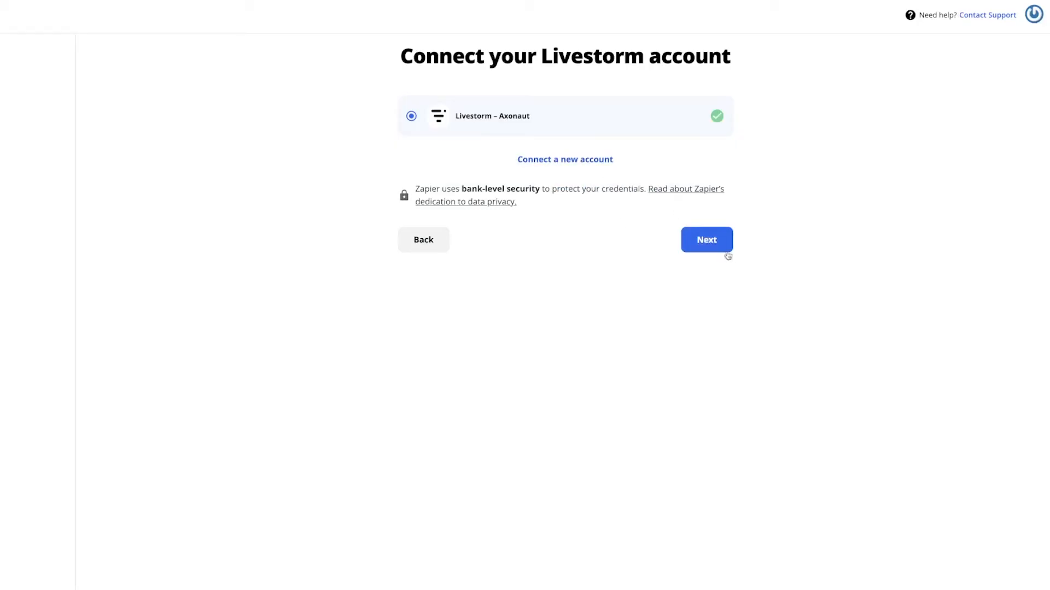
left_click(718, 248)
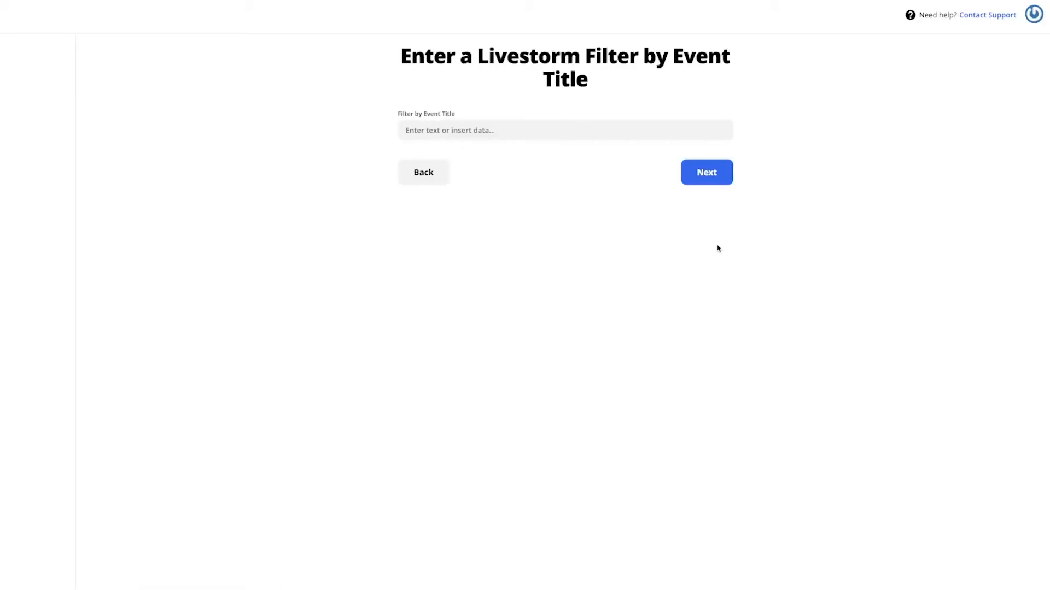
- Filter the Livestorm trigger to the event "Test webi" and its 21/10/2021, 12:00:00 PM session
left_click(490, 135)
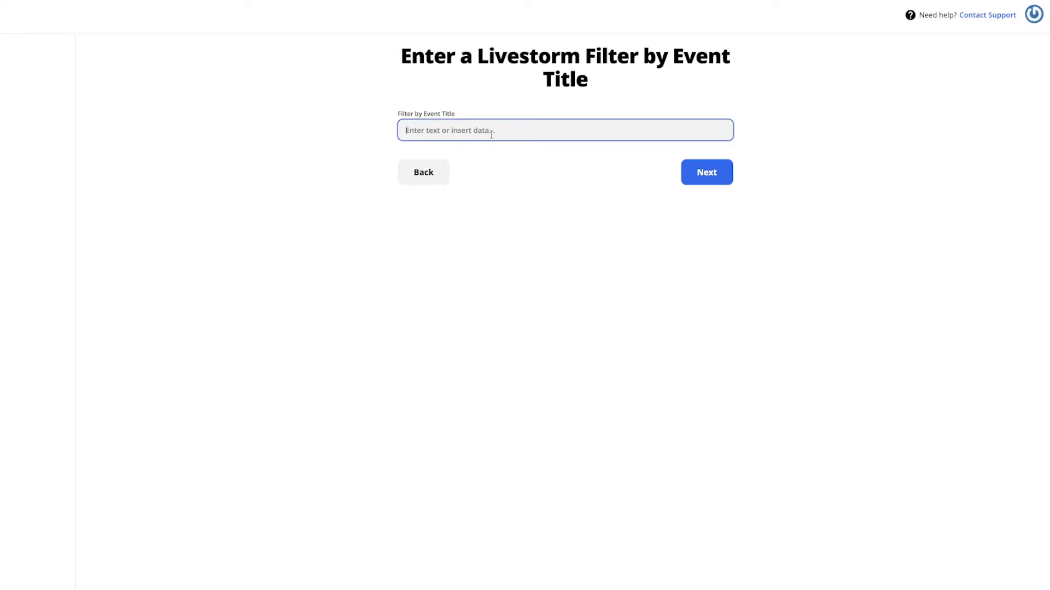
type("Test webi")
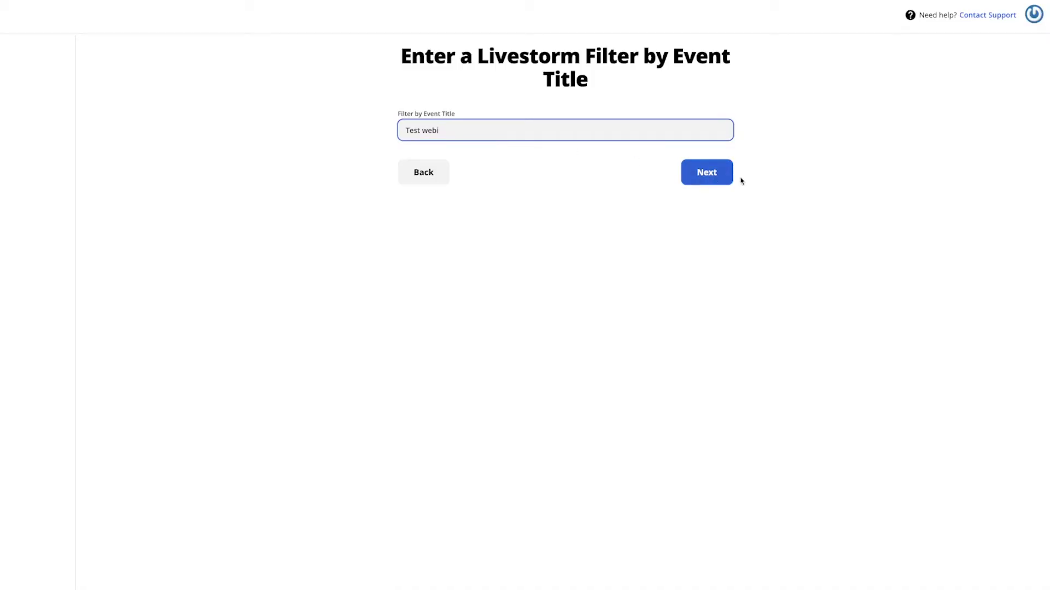
left_click(719, 177)
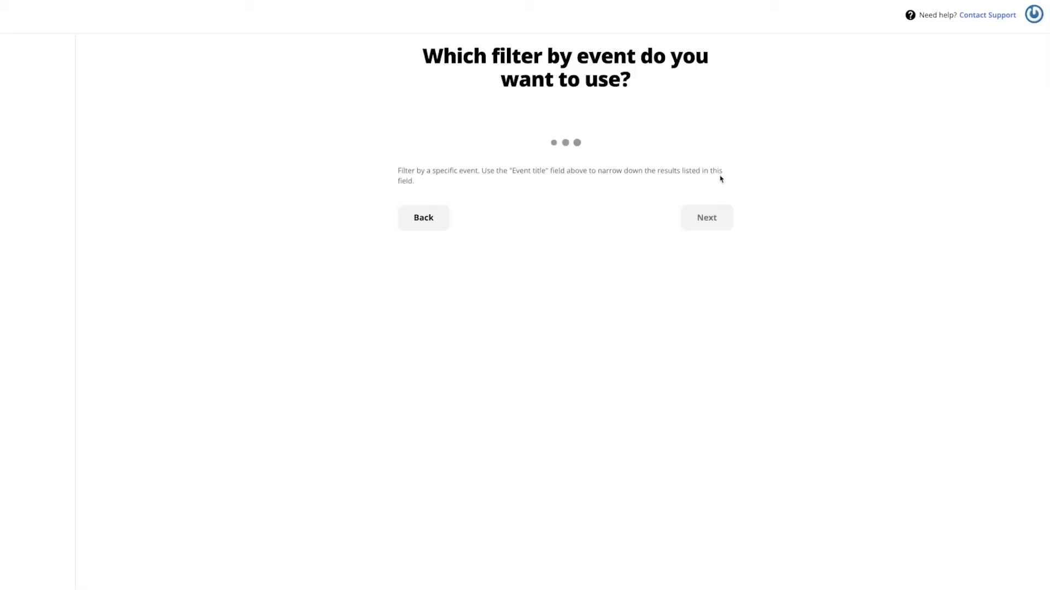
left_click(433, 146)
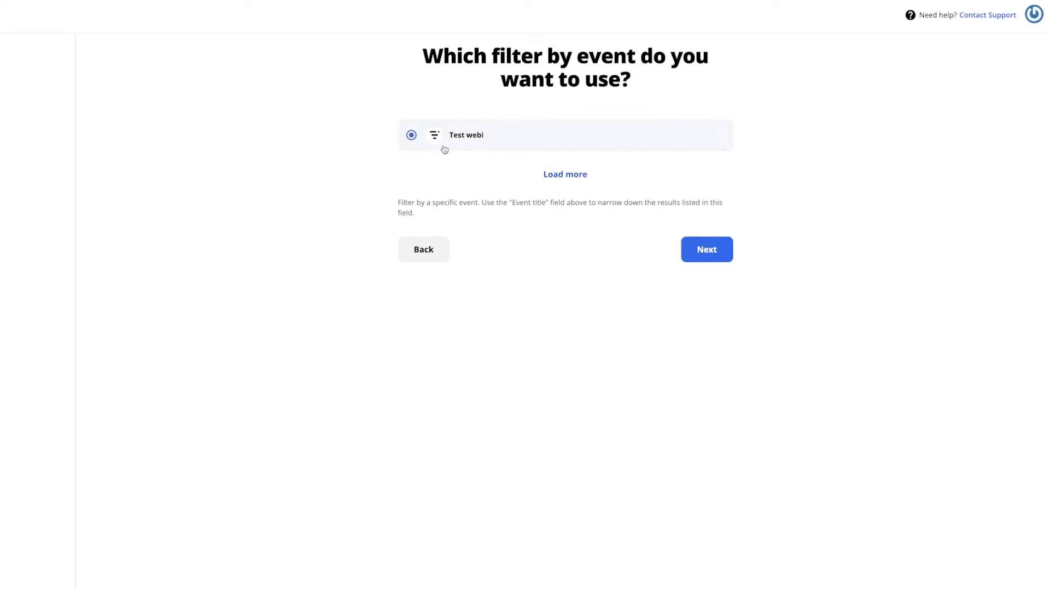
left_click(708, 251)
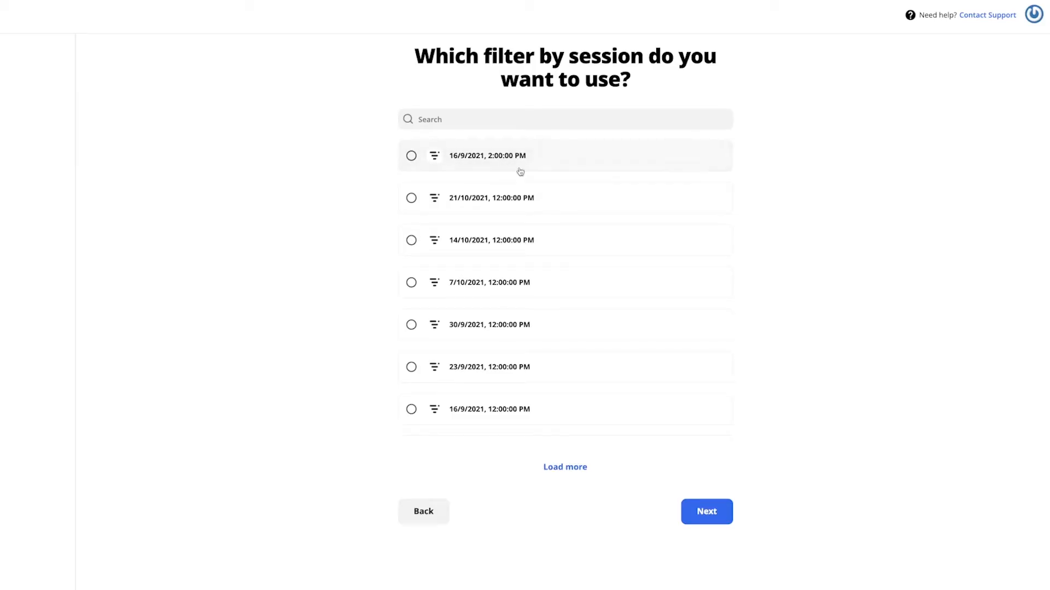
left_click(472, 204)
left_click(687, 506)
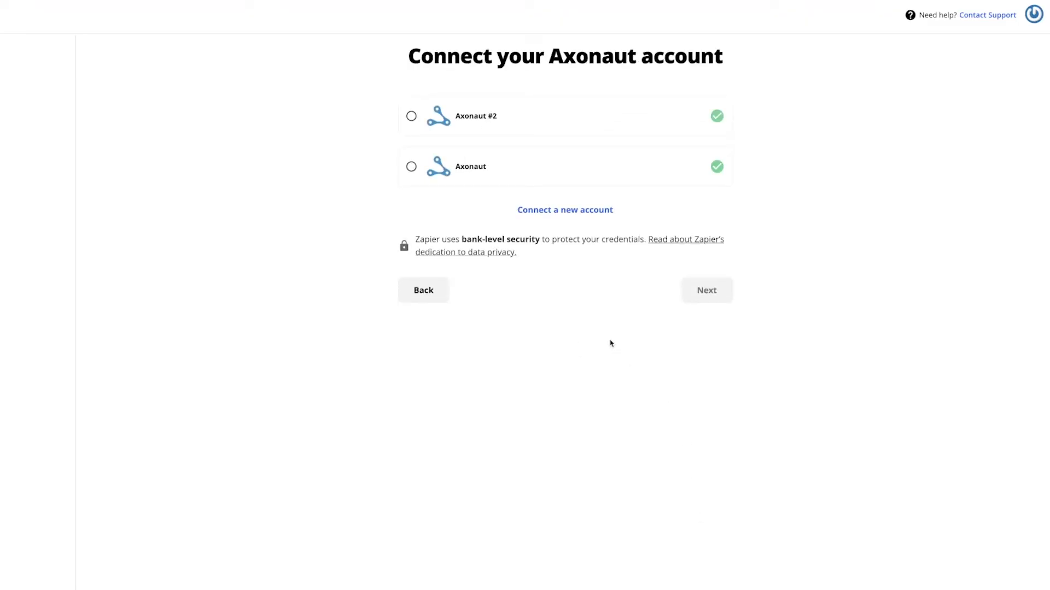
- Begin connecting a new Axonaut account, and reveal and copy the API key from the API page in Axonaut
left_click(571, 212)
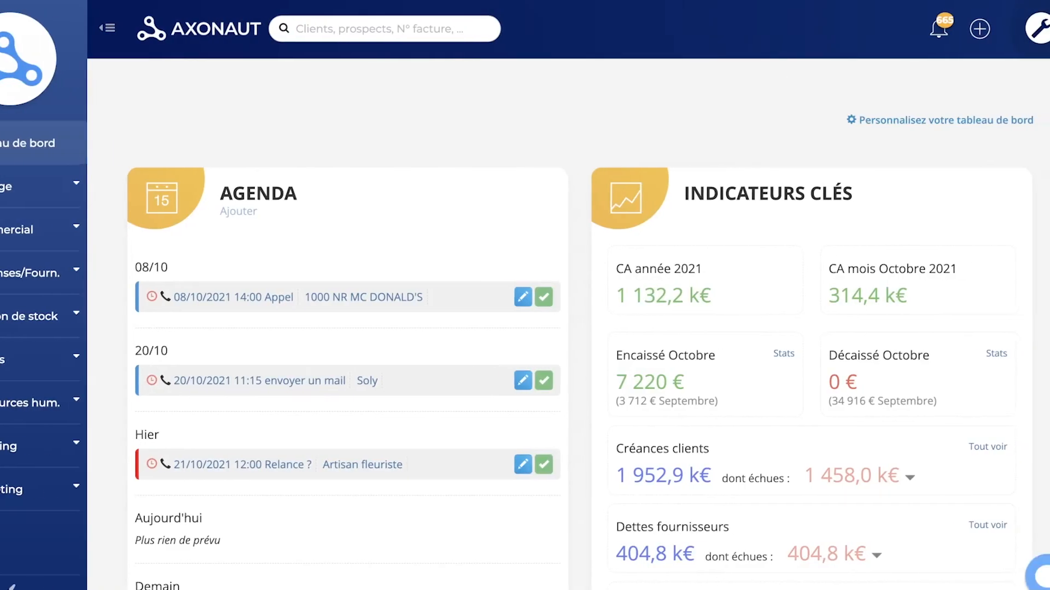
left_click(1025, 41)
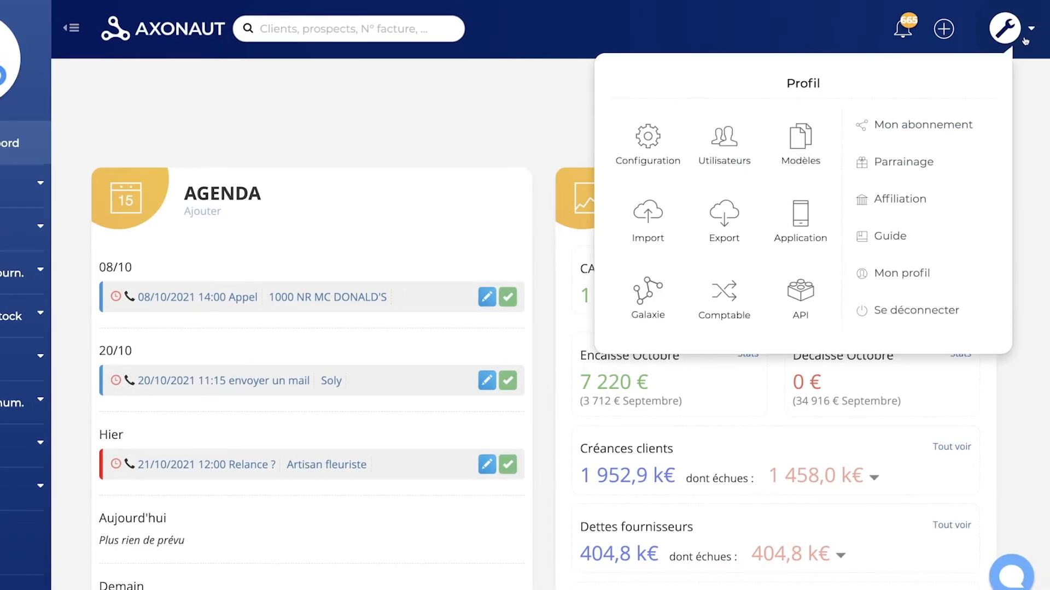
left_click(804, 309)
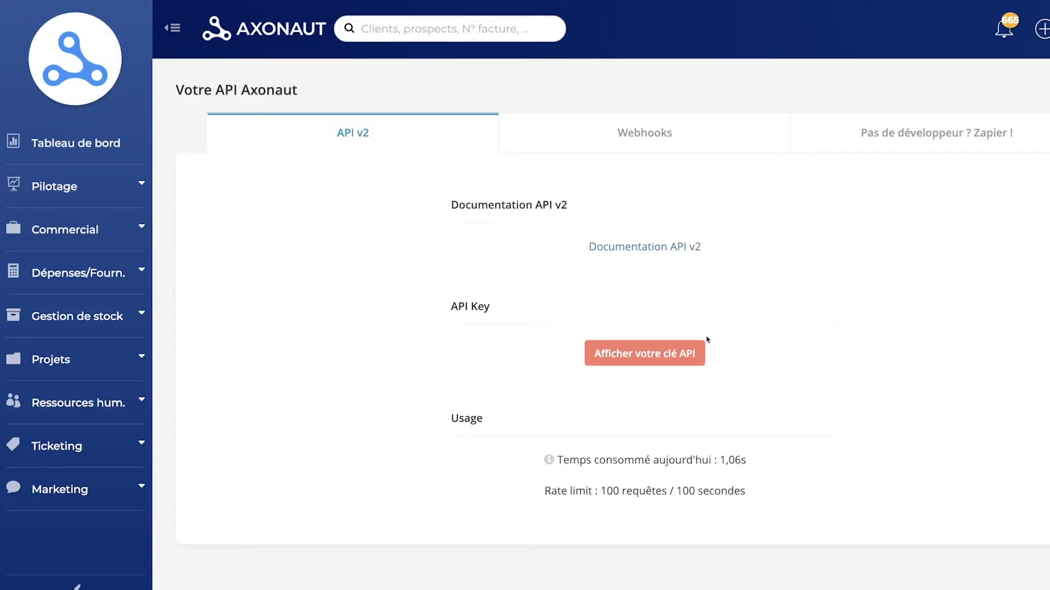
left_click(670, 357)
left_click(580, 335)
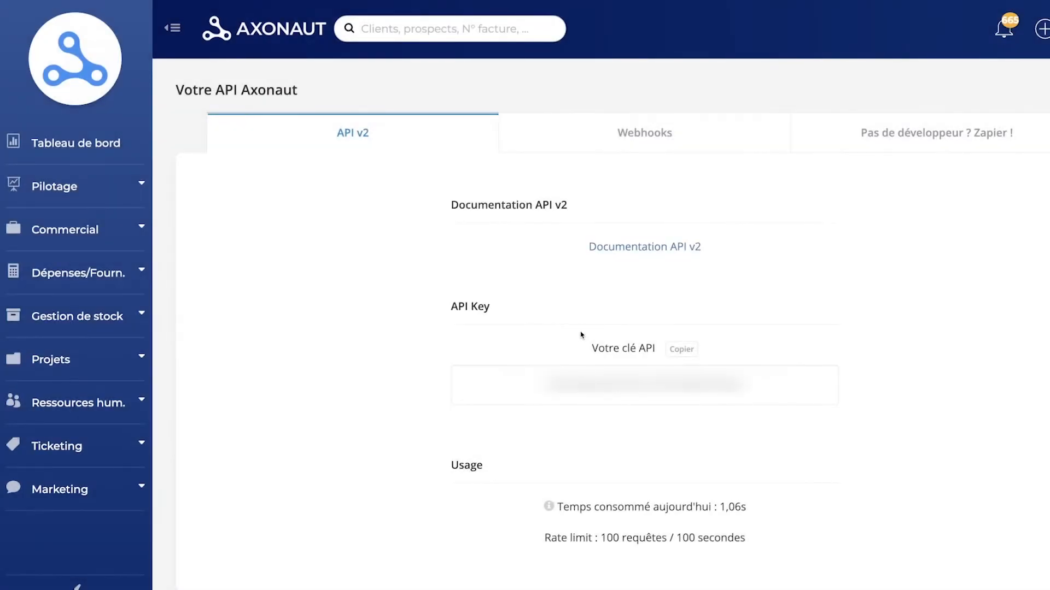
left_click(687, 354)
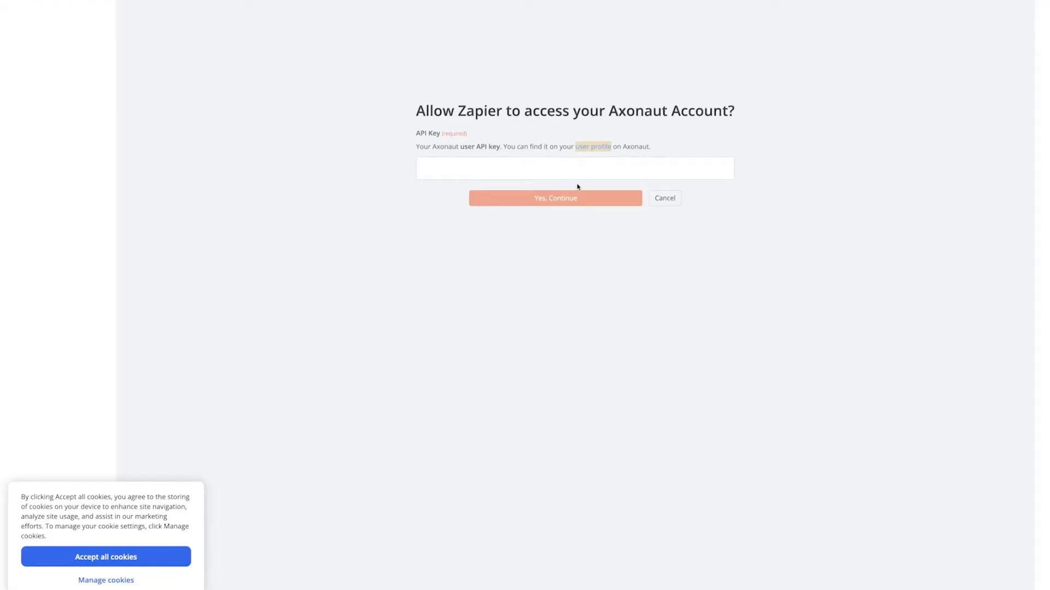
- Paste the API key into the Axonaut access form and continue with the Axonaut #2 account
left_click(573, 171)
key("ctrl+v")
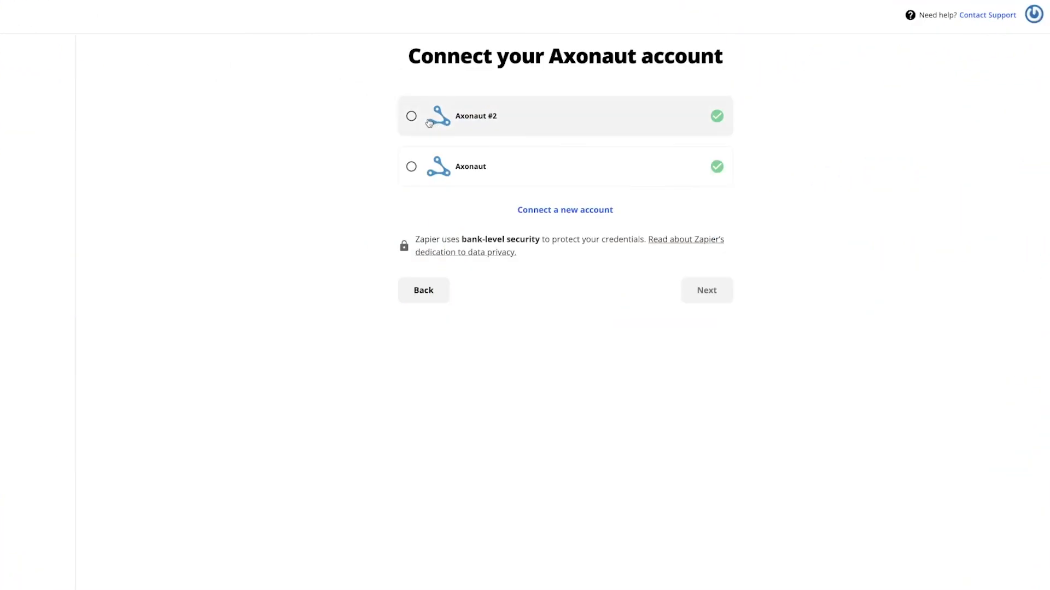
left_click(429, 123)
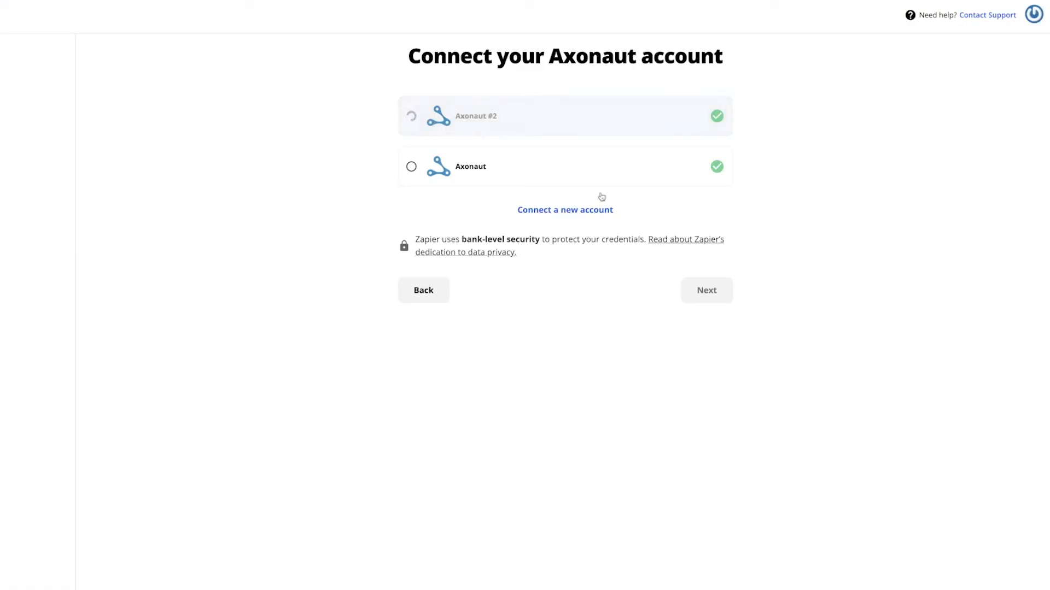
left_click(724, 290)
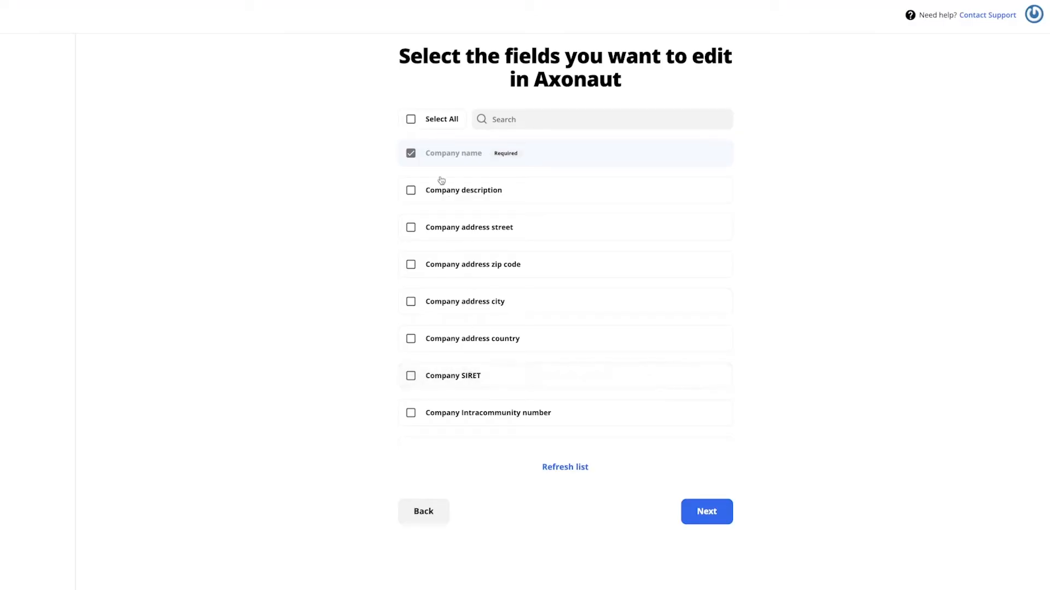
- Include the employee firstname and lastname fields, and map Livestorm's registrant company, First Name, Last Name and Email to the matching Axonaut fields
scroll(475, 215, "down", 5)
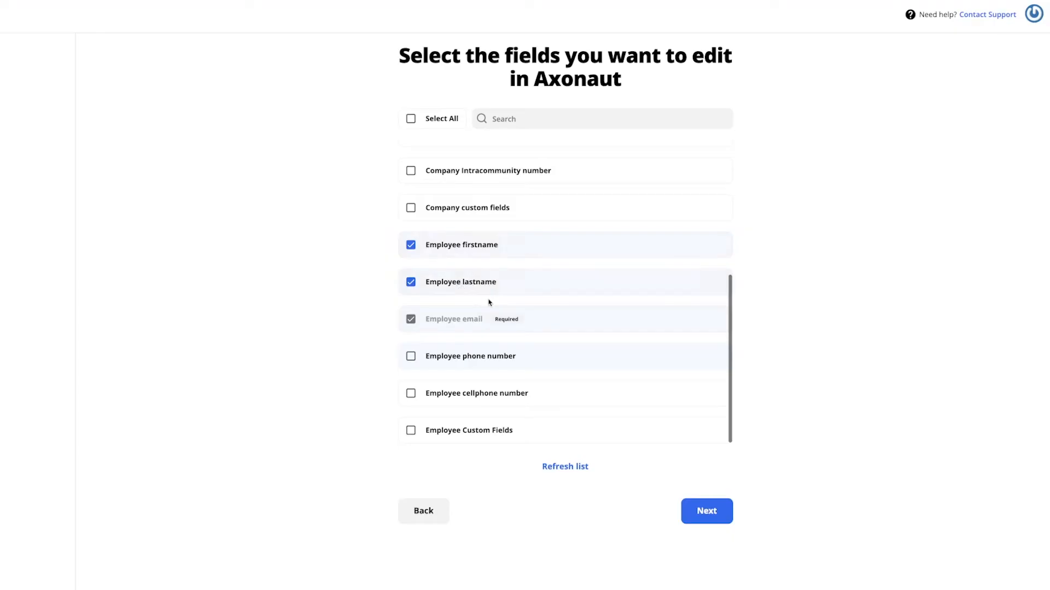
scroll(491, 302, "up", 5)
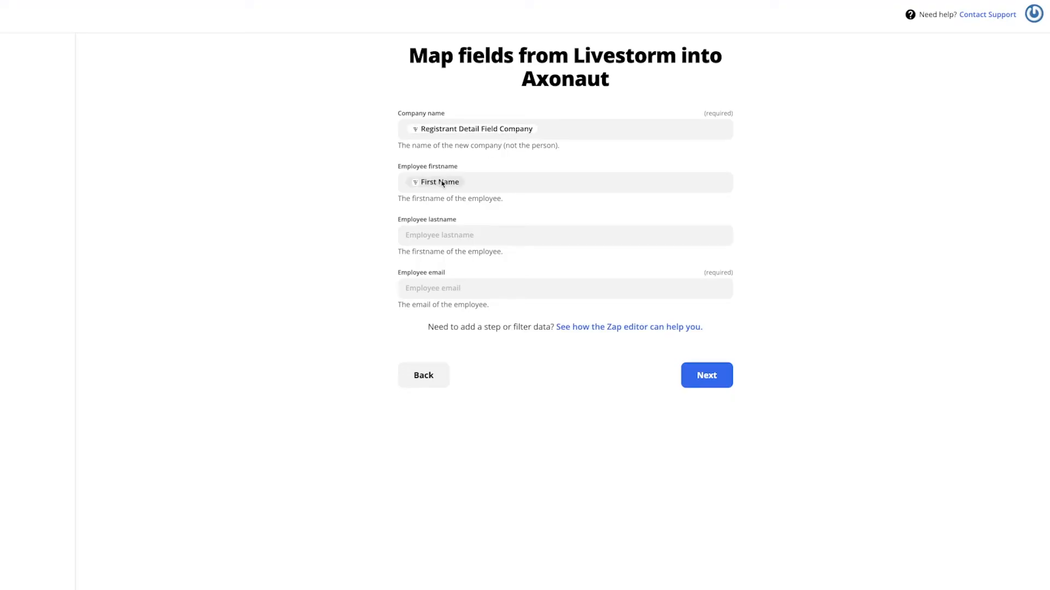
left_click(434, 236)
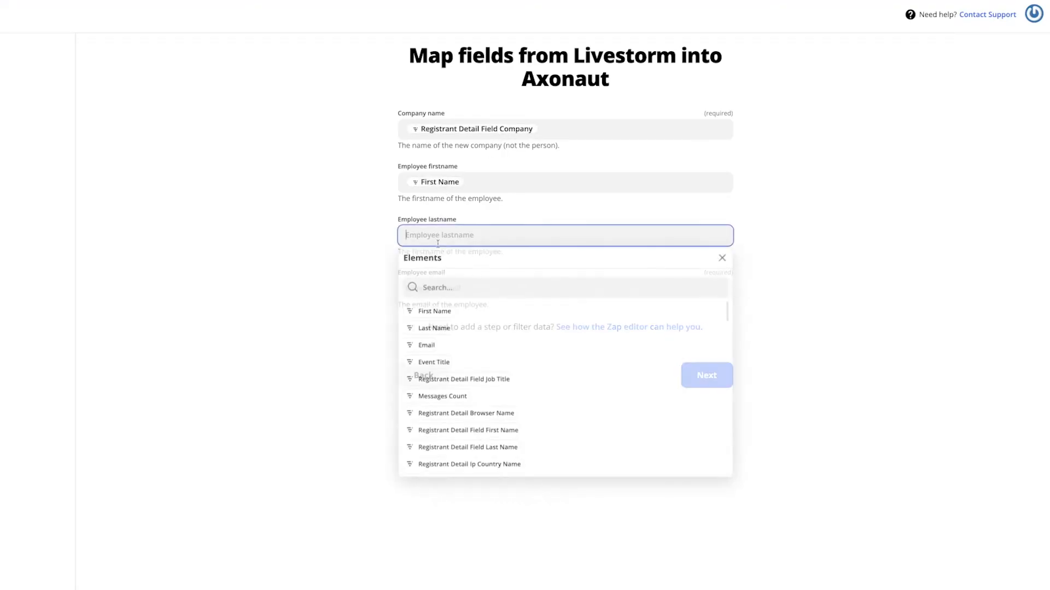
left_click(432, 329)
left_click(385, 313)
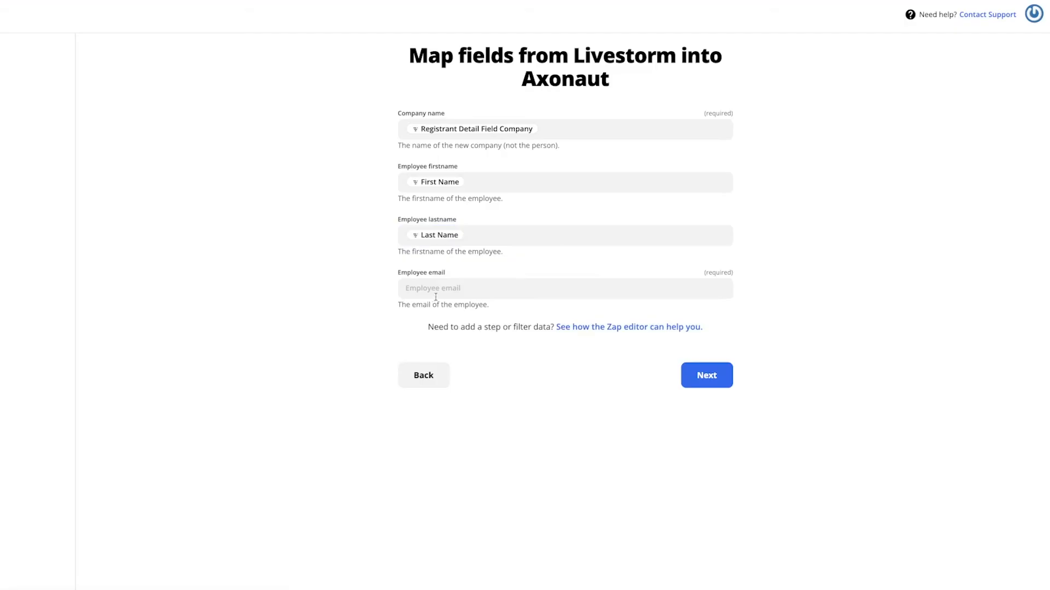
left_click(436, 295)
left_click(427, 400)
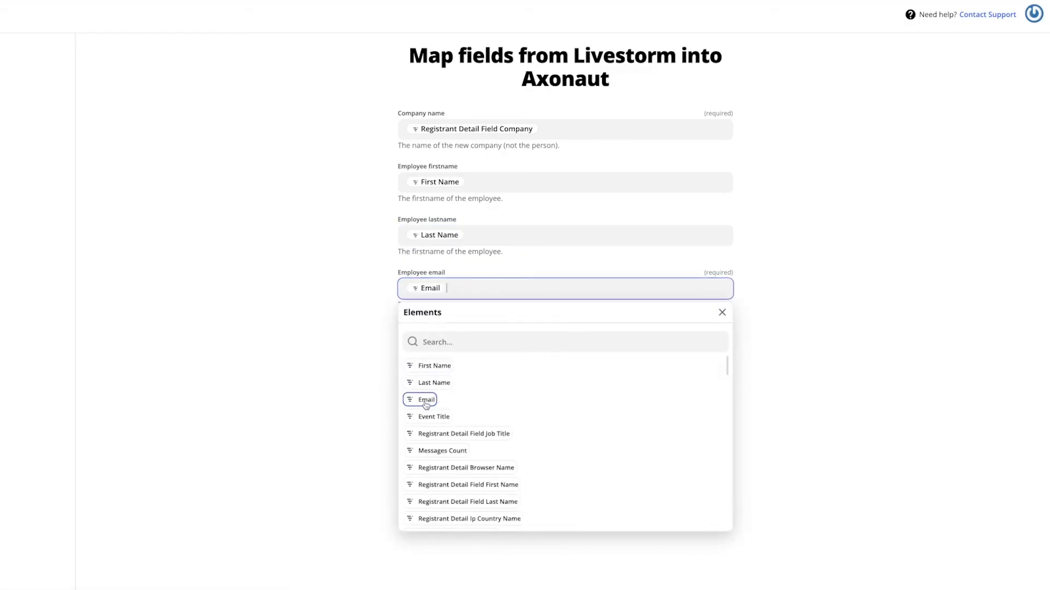
left_click(342, 353)
left_click(699, 376)
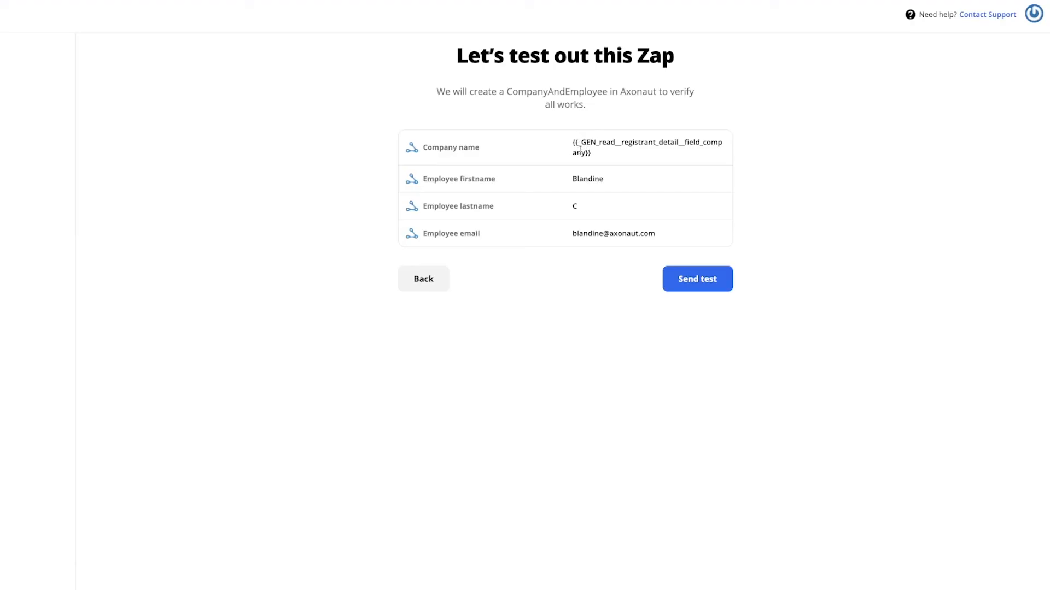
- Send the test company and employee to Axonaut and proceed to the Zap's review
left_click(680, 286)
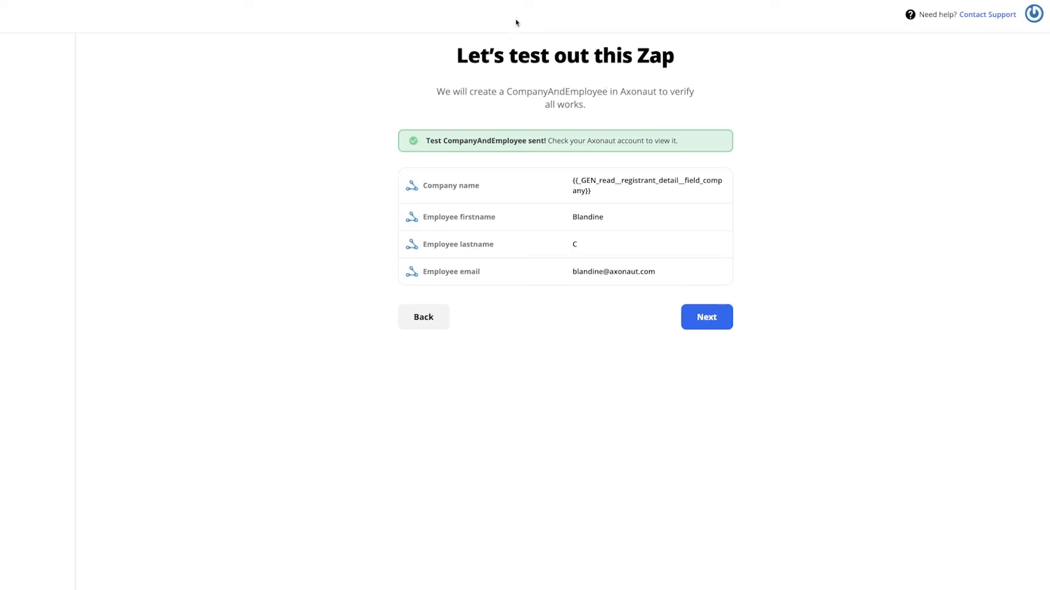
left_click(697, 316)
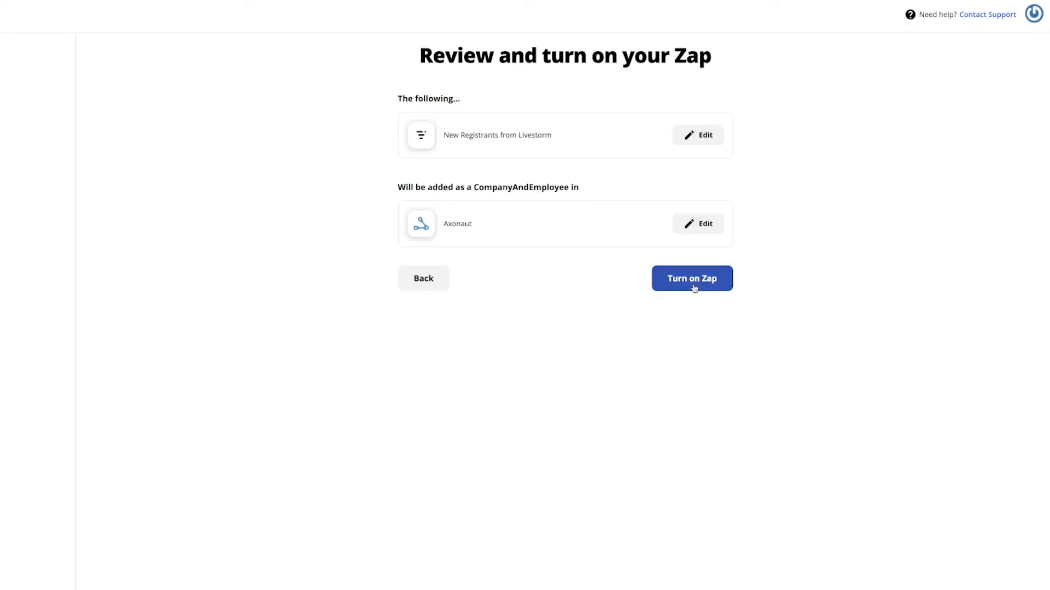